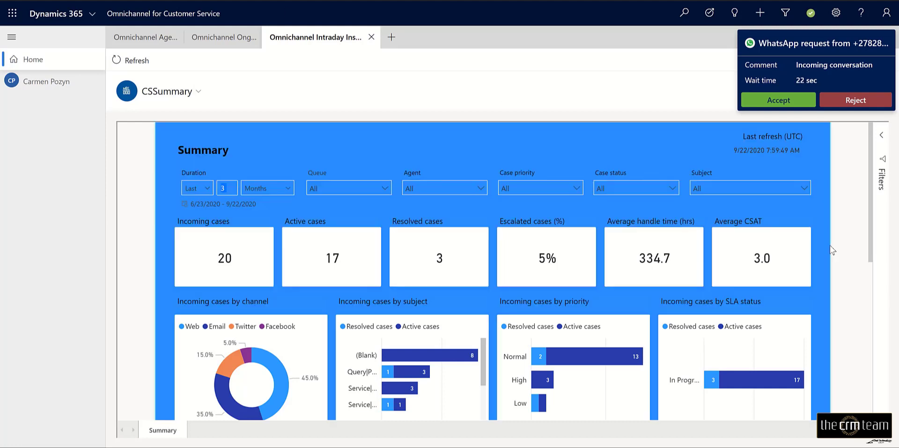
Look through the CSSummary dashboard's case charts and switch the displayed dashboard to CSAgent
{"action": "left_click_drag", "start_coordinate": [869, 220], "coordinate": [880, 373]}
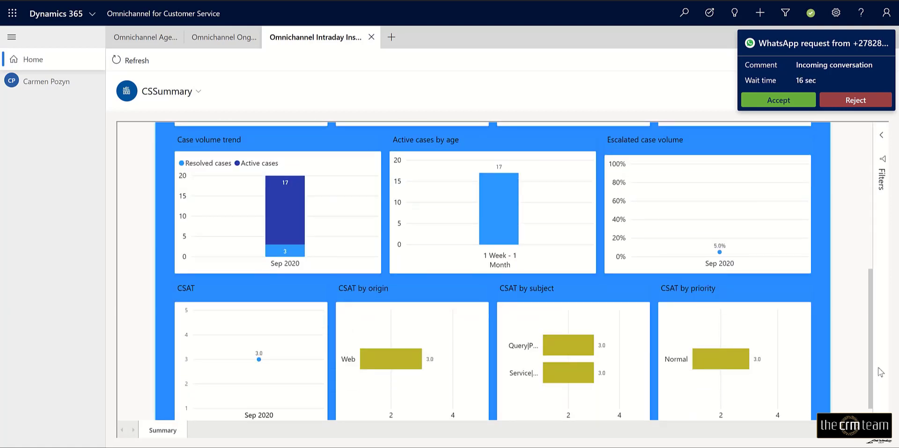
{"action": "left_click_drag", "start_coordinate": [880, 372], "coordinate": [864, 209]}
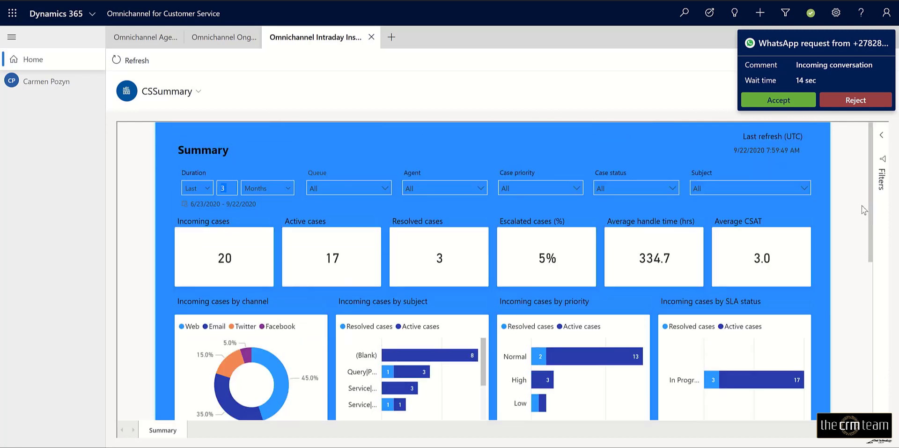
{"action": "left_click", "coordinate": [199, 92]}
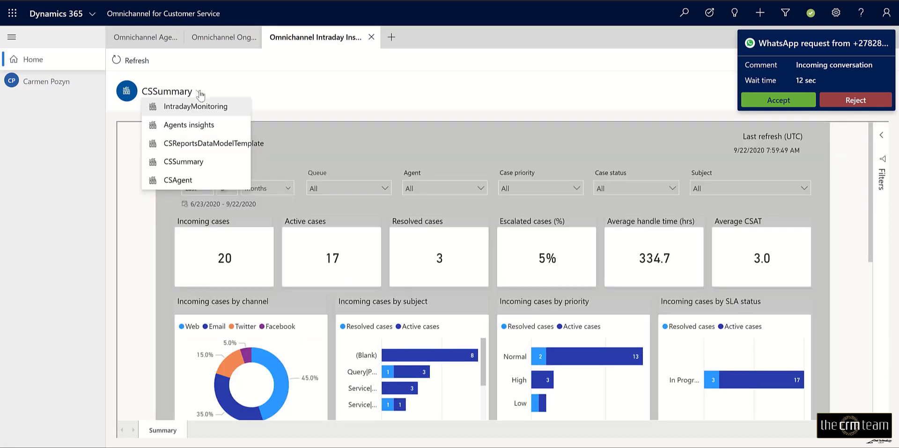
{"action": "left_click", "coordinate": [197, 181]}
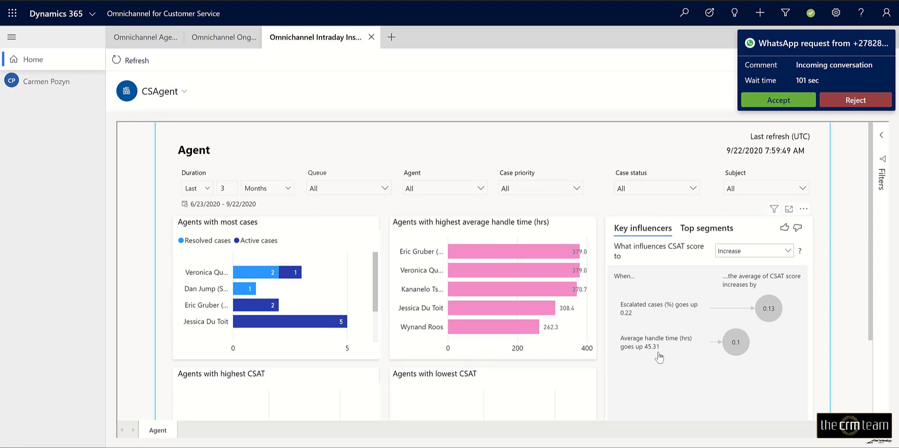
View the available presence status options and close the status dialog without changing the agent's status
{"action": "left_click", "coordinate": [818, 21]}
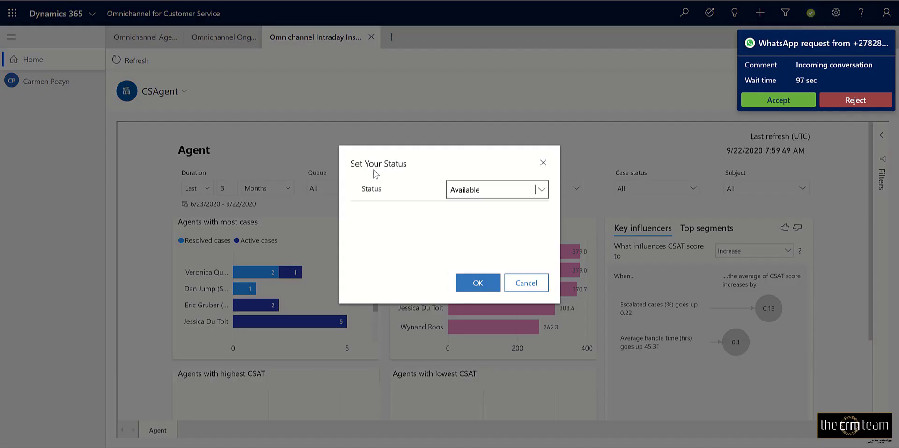
{"action": "left_click", "coordinate": [543, 192]}
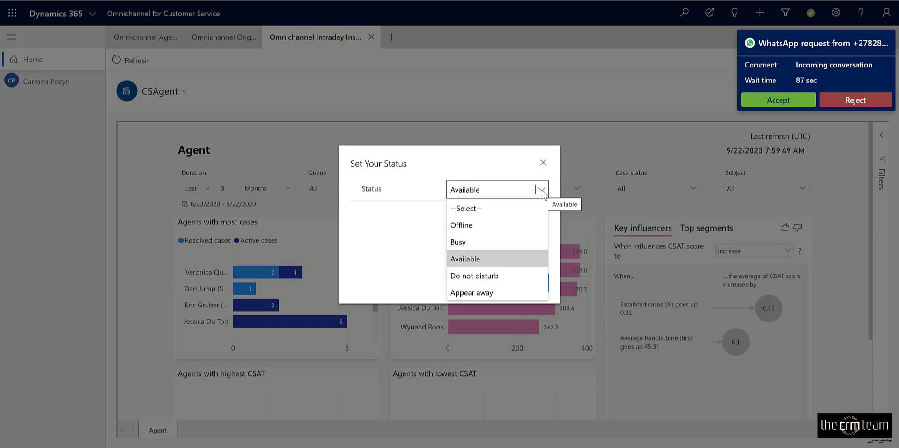
{"action": "left_click", "coordinate": [542, 192]}
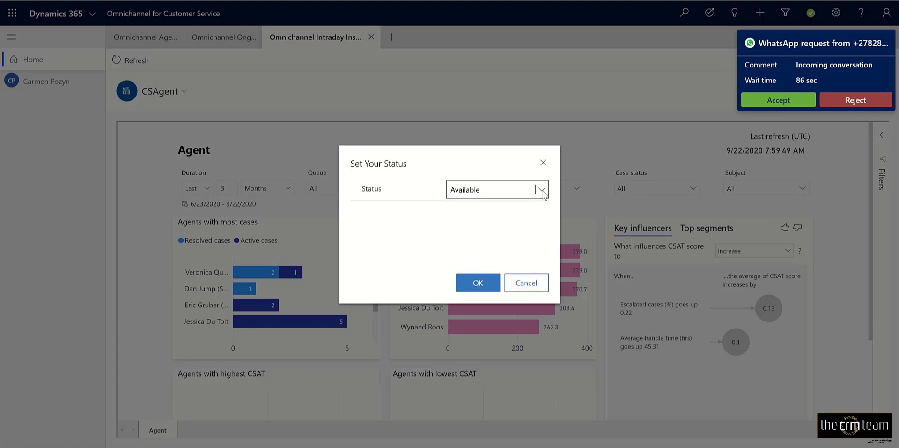
{"action": "left_click", "coordinate": [528, 285]}
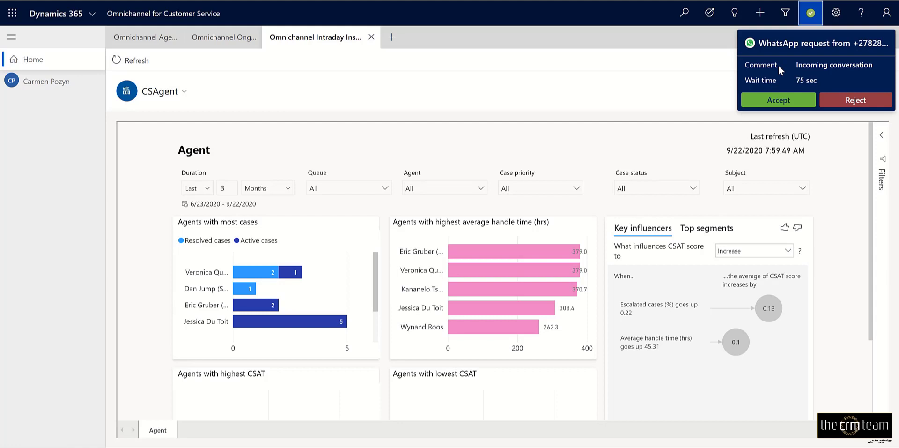
View the existing customer's conversation session and accept the incoming WhatsApp request from the unidentified number
{"action": "left_click", "coordinate": [62, 87]}
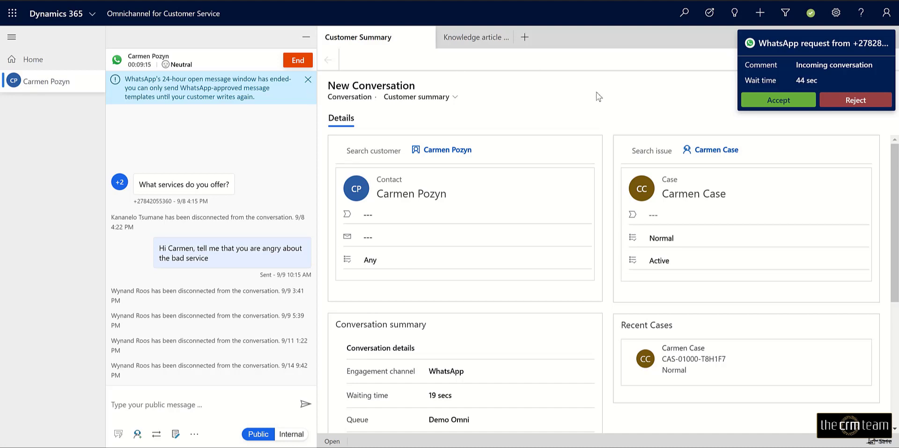
{"action": "left_click", "coordinate": [780, 104]}
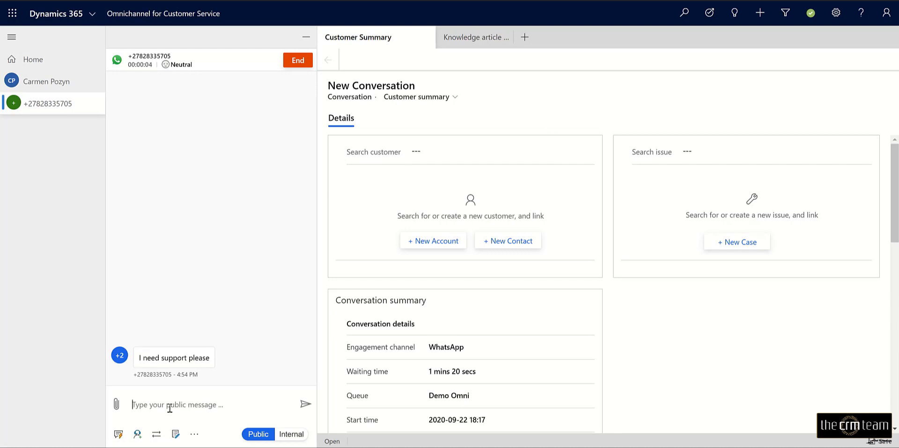
Send the unidentified customer the greeting quick reply that introduces the agent by first name and asks "How may I help you?"
{"action": "left_click", "coordinate": [118, 437]}
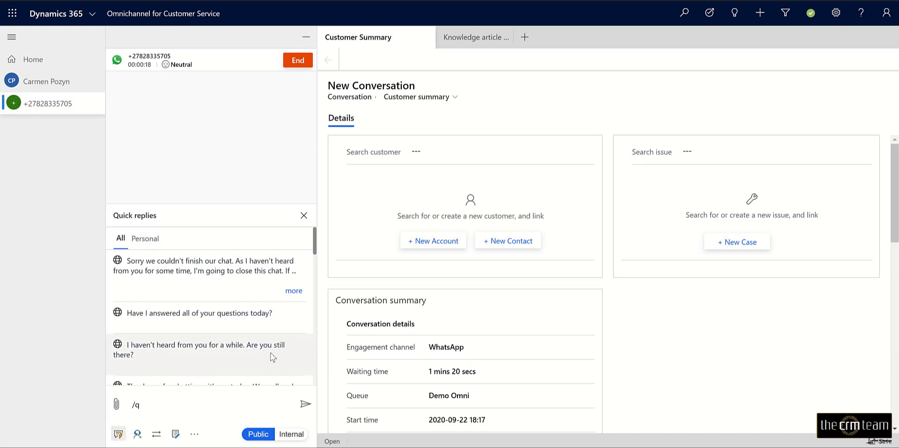
{"action": "scroll", "coordinate": [272, 357], "scroll_direction": "down", "scroll_amount": 3}
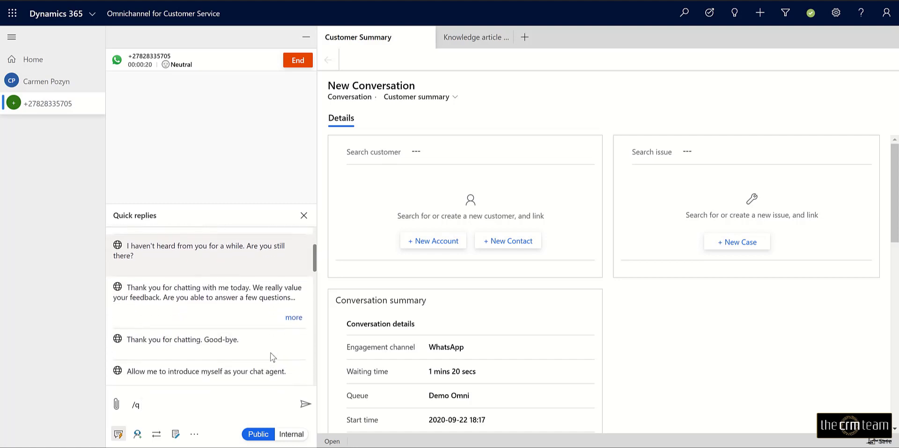
{"action": "scroll", "coordinate": [271, 357], "scroll_direction": "down", "scroll_amount": 1}
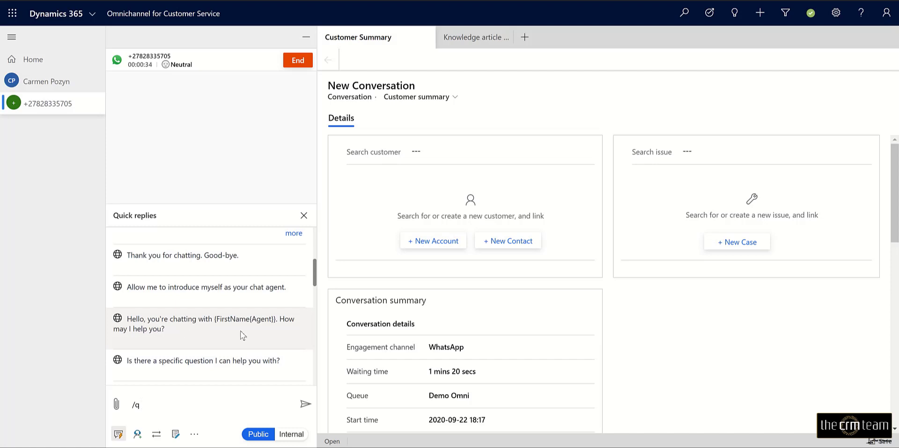
{"action": "left_click", "coordinate": [198, 331]}
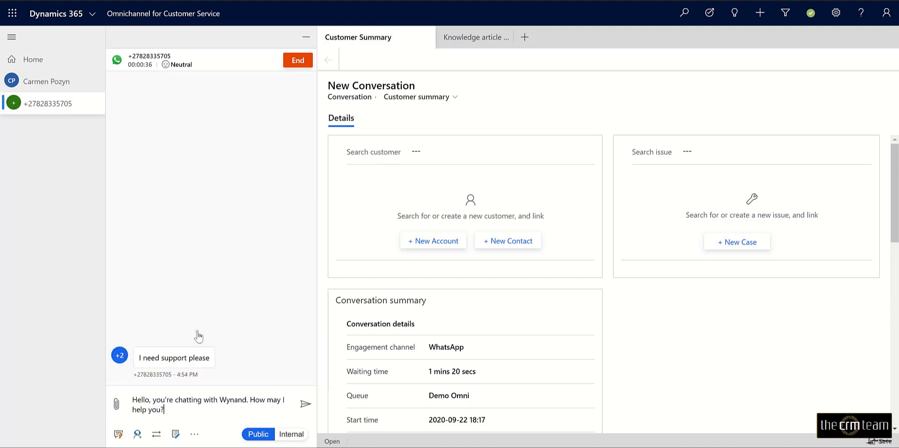
{"action": "left_click", "coordinate": [304, 405]}
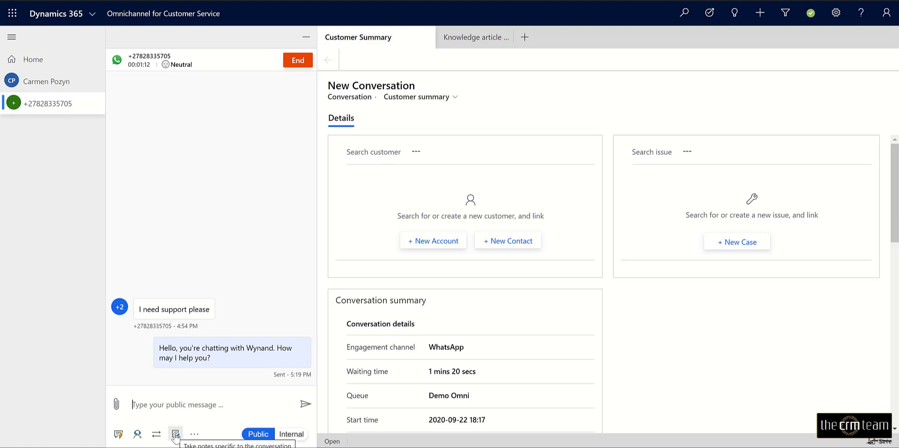
Look over the unidentified customer's summary page and the customer lookup's record options without linking a record
{"action": "scroll", "coordinate": [683, 380], "scroll_direction": "down", "scroll_amount": 5}
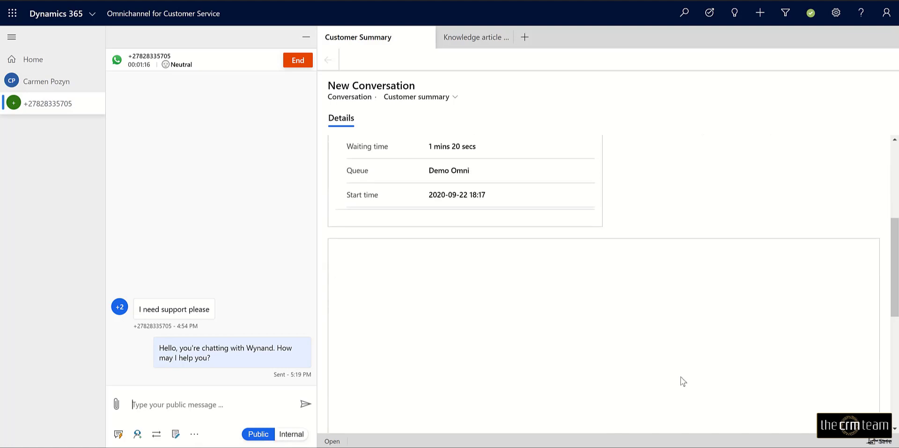
{"action": "scroll", "coordinate": [683, 380], "scroll_direction": "down", "scroll_amount": 2}
{"action": "scroll", "coordinate": [684, 380], "scroll_direction": "down", "scroll_amount": 3}
{"action": "scroll", "coordinate": [684, 381], "scroll_direction": "up", "scroll_amount": 10}
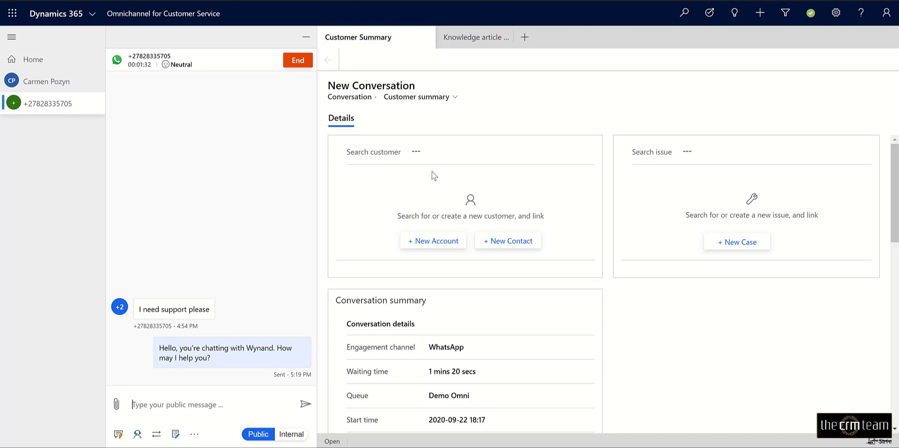
{"action": "left_click", "coordinate": [423, 153]}
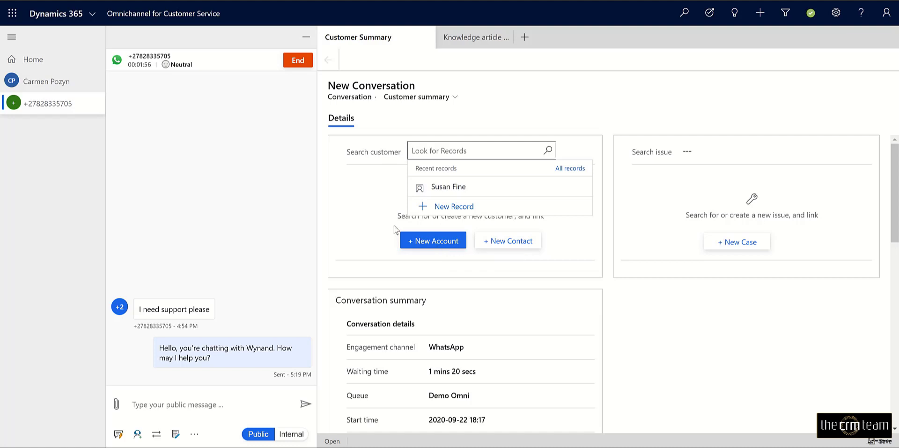
{"action": "left_click", "coordinate": [380, 207]}
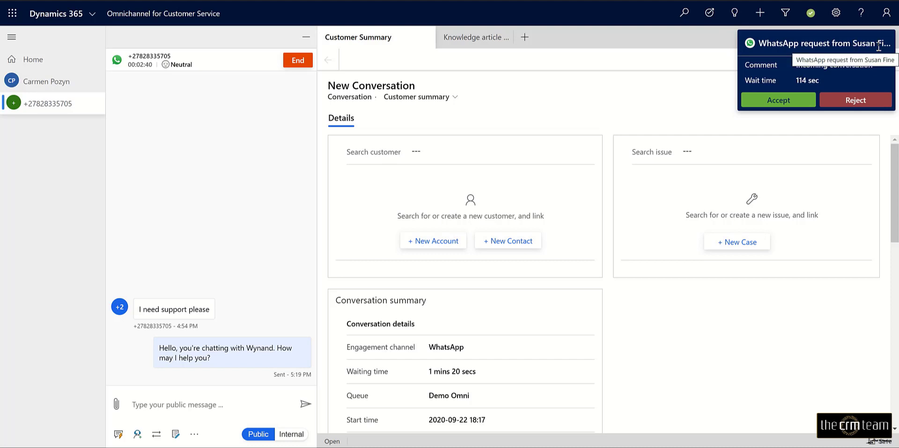
Accept the incoming WhatsApp request from the known contact and review their details, recent cases and timeline
{"action": "left_click", "coordinate": [781, 101]}
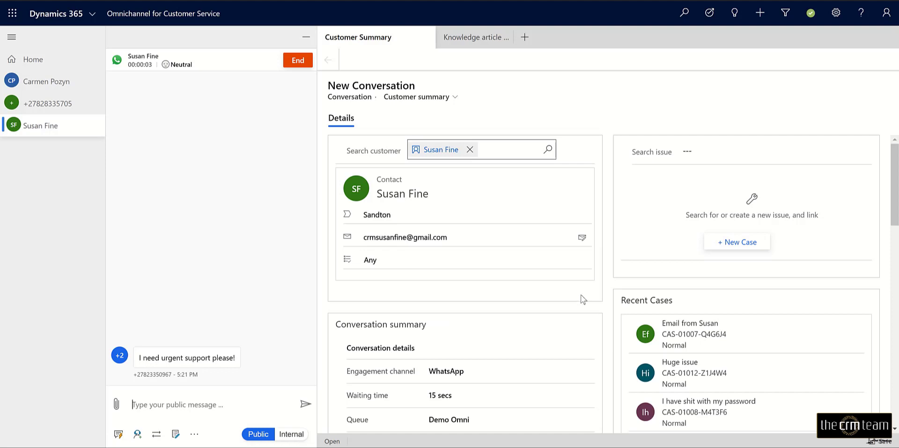
{"action": "scroll", "coordinate": [583, 298], "scroll_direction": "down", "scroll_amount": 2}
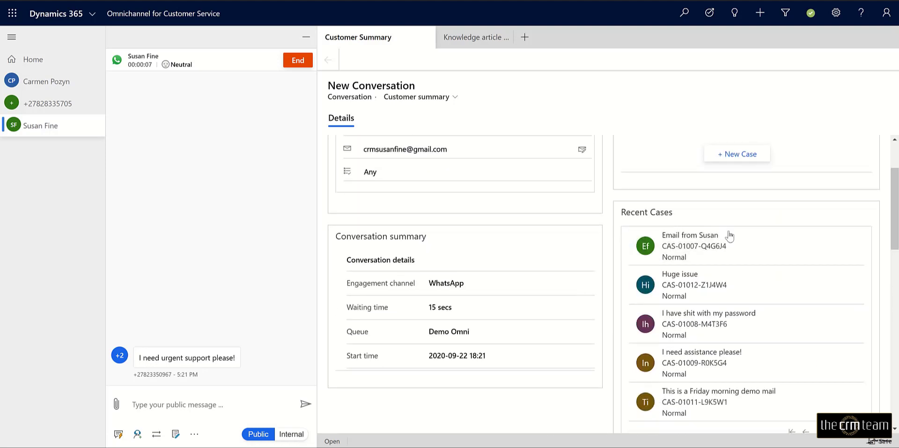
{"action": "scroll", "coordinate": [780, 255], "scroll_direction": "down", "scroll_amount": 2}
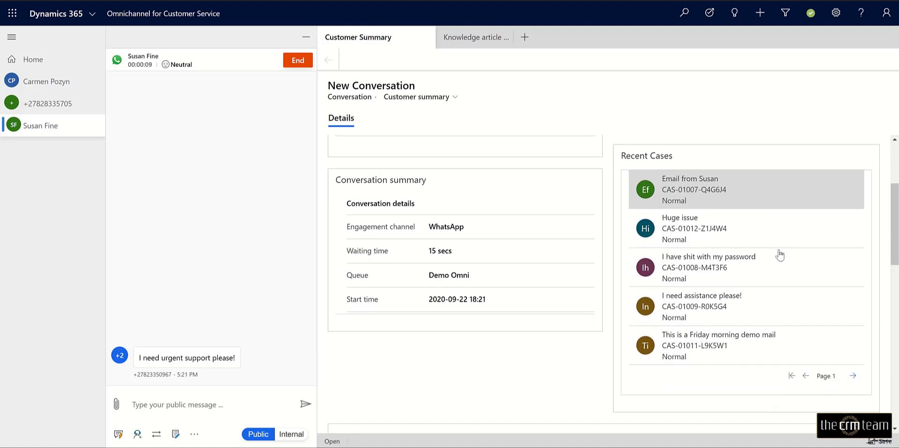
{"action": "scroll", "coordinate": [779, 255], "scroll_direction": "down", "scroll_amount": 3}
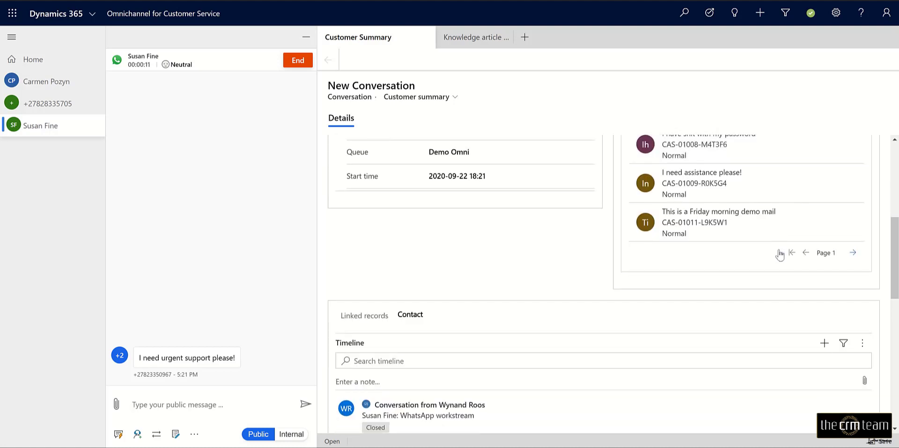
{"action": "scroll", "coordinate": [780, 256], "scroll_direction": "down", "scroll_amount": 5}
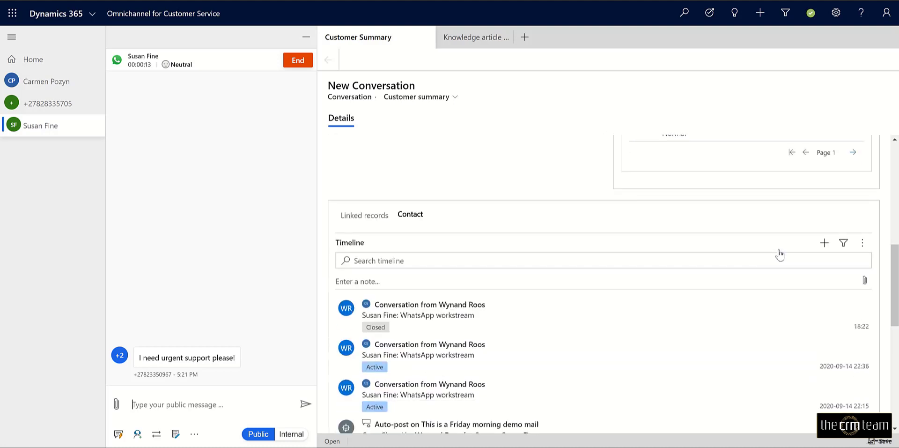
{"action": "scroll", "coordinate": [780, 256], "scroll_direction": "down", "scroll_amount": 2}
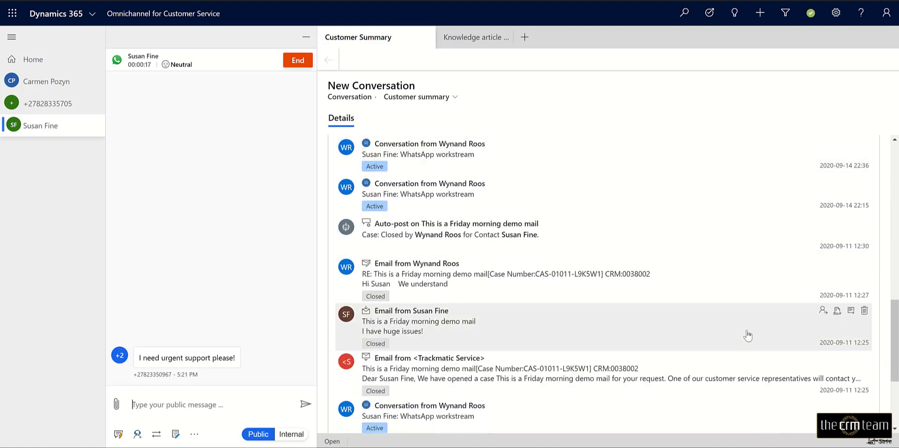
{"action": "scroll", "coordinate": [747, 335], "scroll_direction": "down", "scroll_amount": 3}
{"action": "scroll", "coordinate": [748, 335], "scroll_direction": "up", "scroll_amount": 3}
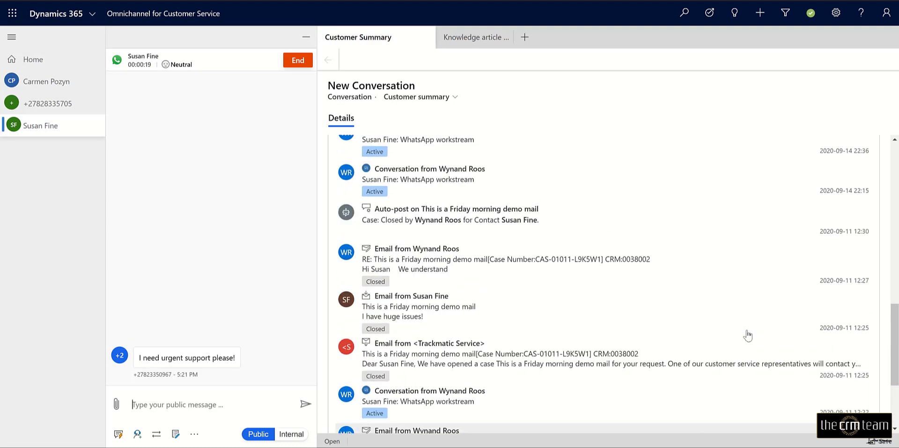
{"action": "scroll", "coordinate": [748, 335], "scroll_direction": "up", "scroll_amount": 4}
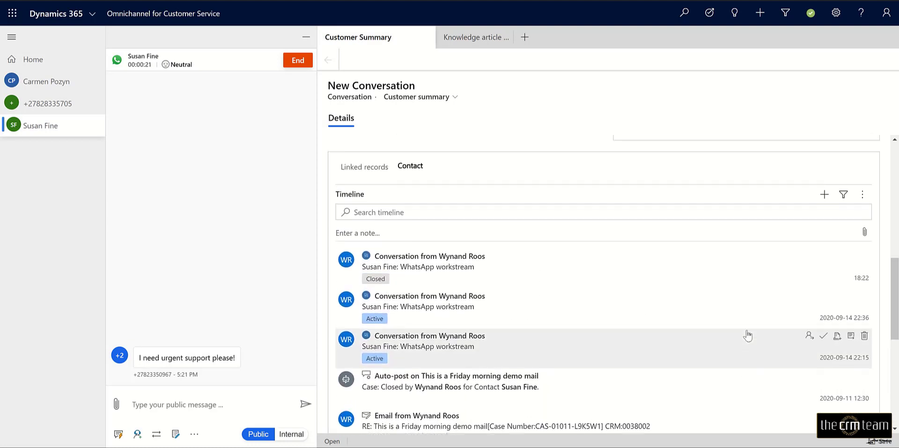
{"action": "scroll", "coordinate": [747, 335], "scroll_direction": "up", "scroll_amount": 2}
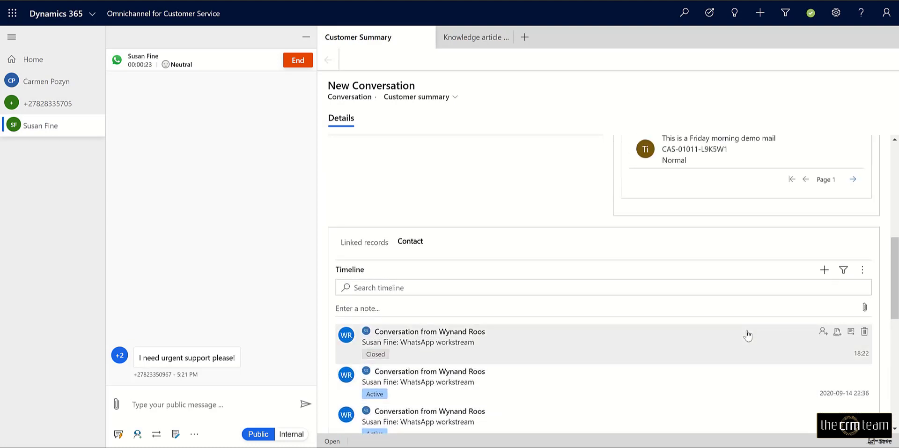
{"action": "scroll", "coordinate": [748, 335], "scroll_direction": "down", "scroll_amount": 2}
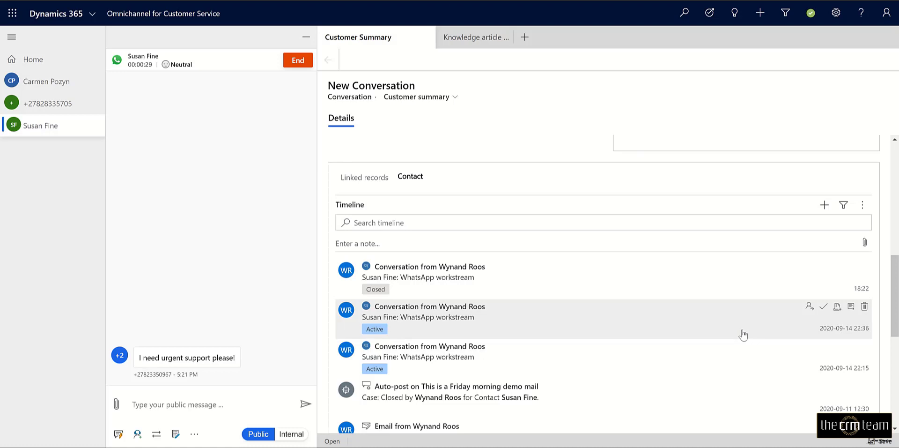
Send the known contact the quick reply greeting with the agent's first name and "How may I help you?"
{"action": "left_click", "coordinate": [119, 435]}
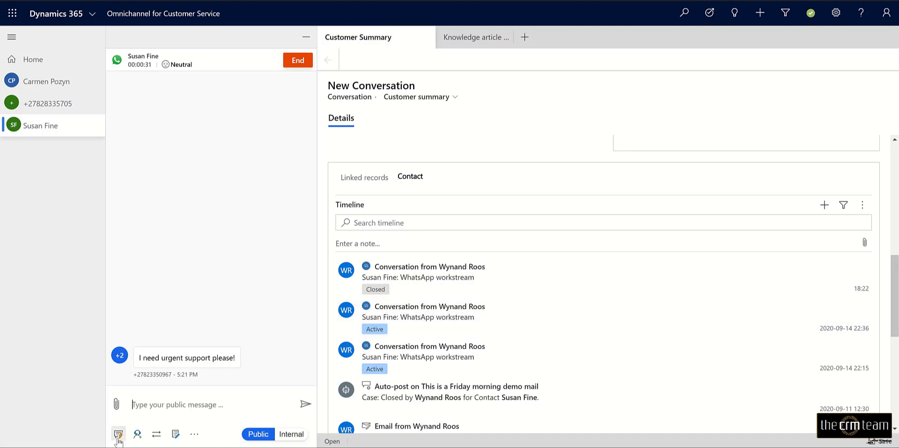
{"action": "scroll", "coordinate": [198, 350], "scroll_direction": "down", "scroll_amount": 4}
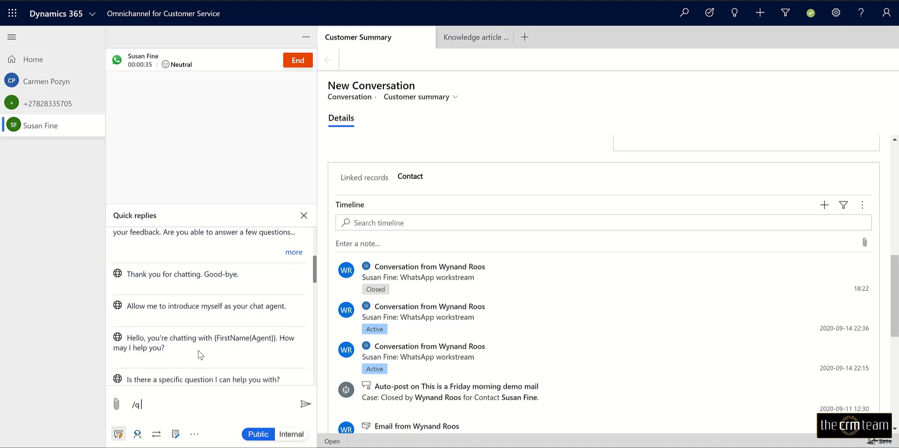
{"action": "left_click", "coordinate": [200, 355]}
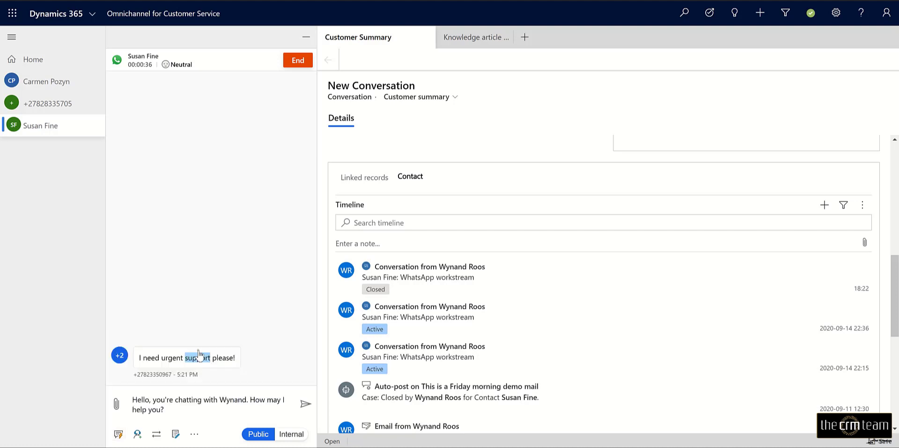
{"action": "left_click", "coordinate": [306, 405]}
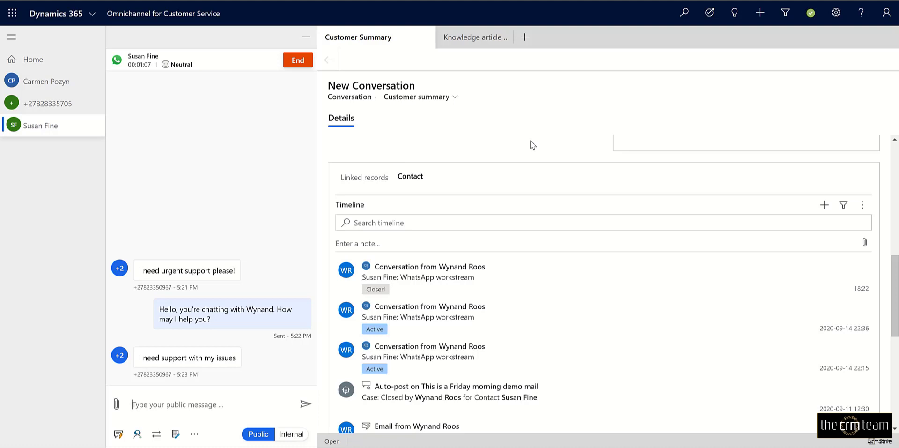
Return to the start of the known contact's customer summary and open the knowledge article search for the conversation
{"action": "scroll", "coordinate": [532, 145], "scroll_direction": "up", "scroll_amount": 7}
{"action": "scroll", "coordinate": [532, 145], "scroll_direction": "up", "scroll_amount": 2}
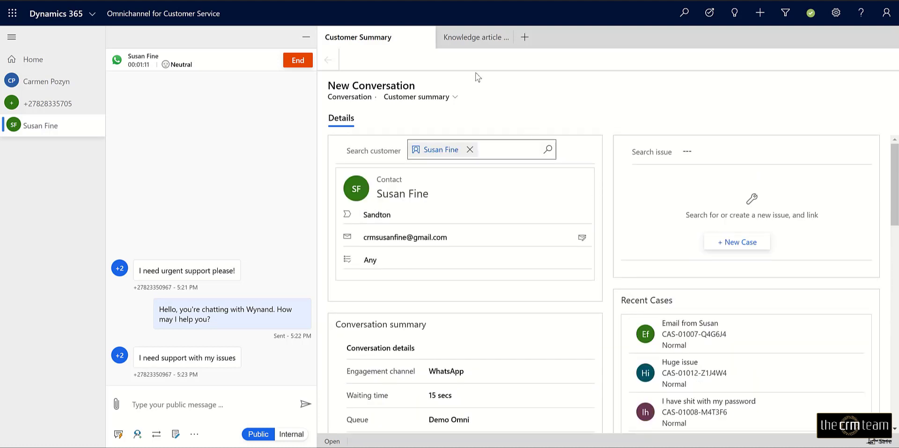
{"action": "left_click", "coordinate": [473, 39]}
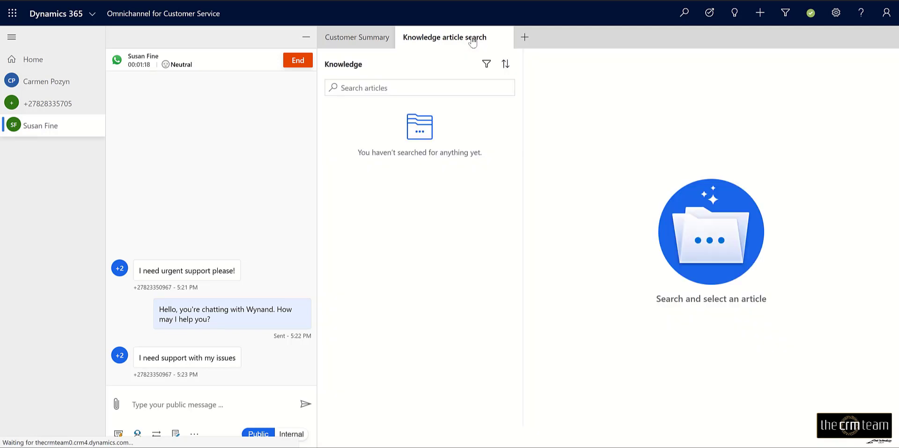
Search the knowledge articles for "support" and open the Support Request article to read its procedure
{"action": "left_click", "coordinate": [402, 91]}
{"action": "type", "text": "support"}
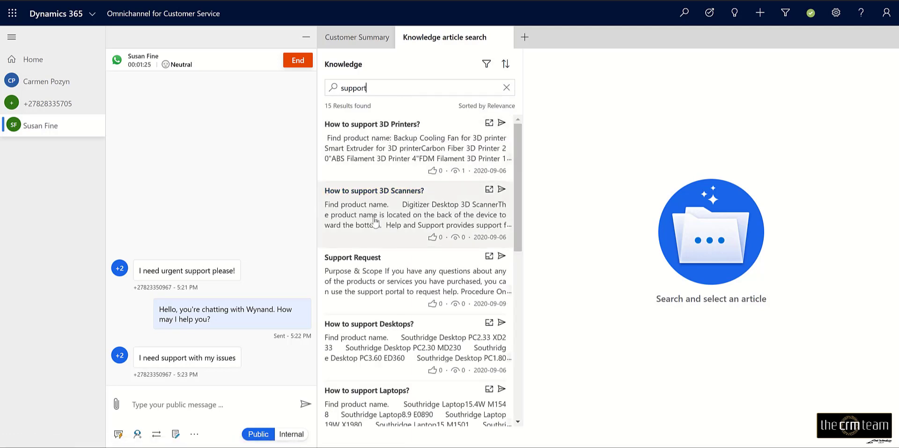
{"action": "left_click", "coordinate": [438, 281]}
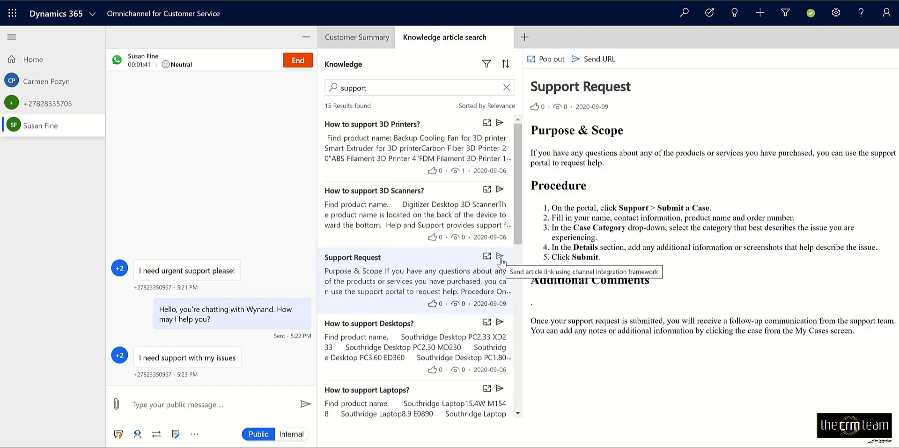
Open a new case form from the known contact's customer summary, review its prefilled details, and return to the summary
{"action": "left_click", "coordinate": [390, 40]}
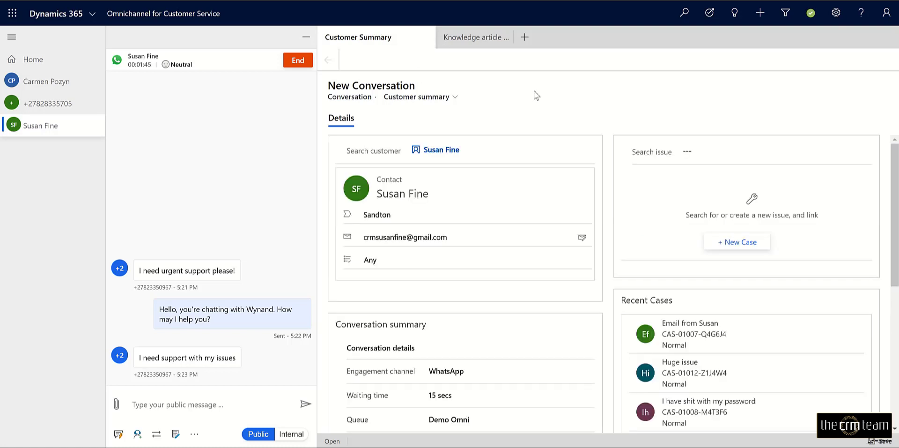
{"action": "left_click", "coordinate": [749, 241]}
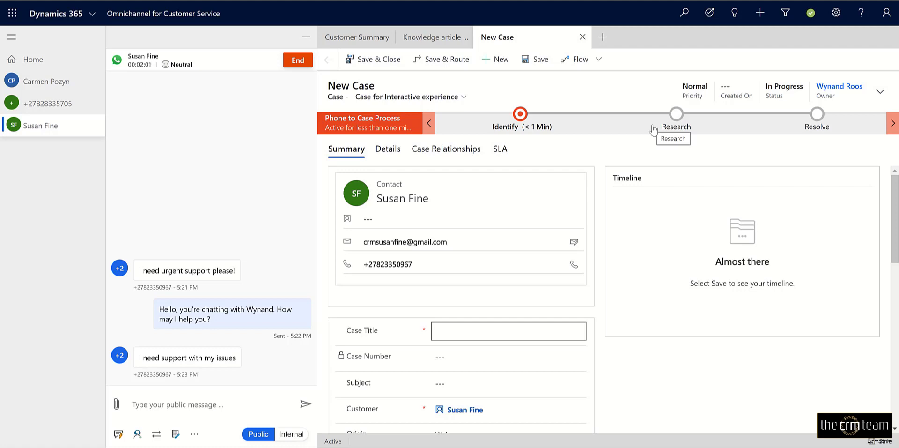
{"action": "left_click", "coordinate": [377, 37]}
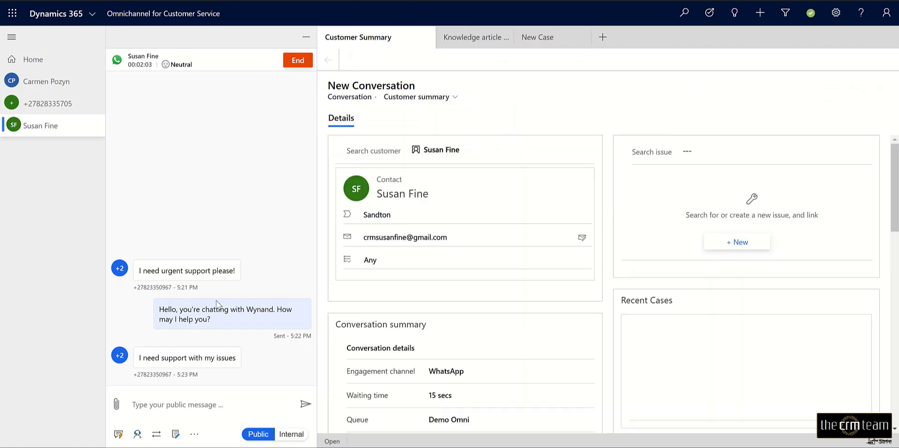
Add a note to the conversation reading "I like" followed by the contact's first name and an exclamation mark
{"action": "left_click", "coordinate": [180, 434]}
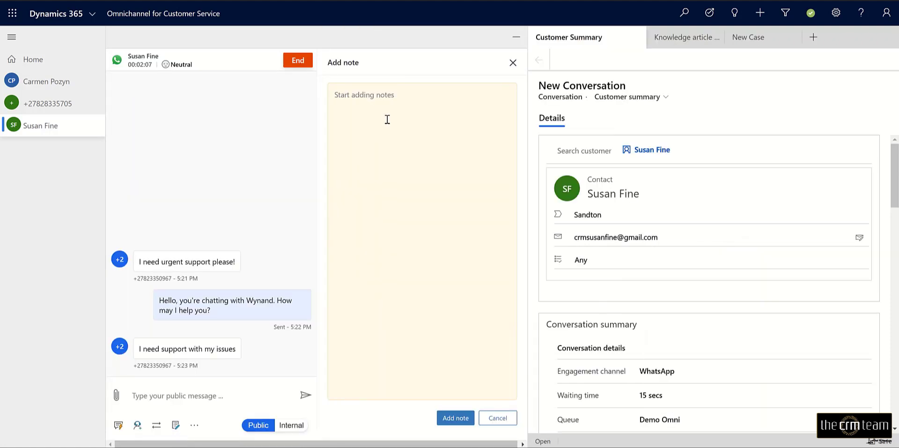
{"action": "left_click", "coordinate": [383, 101]}
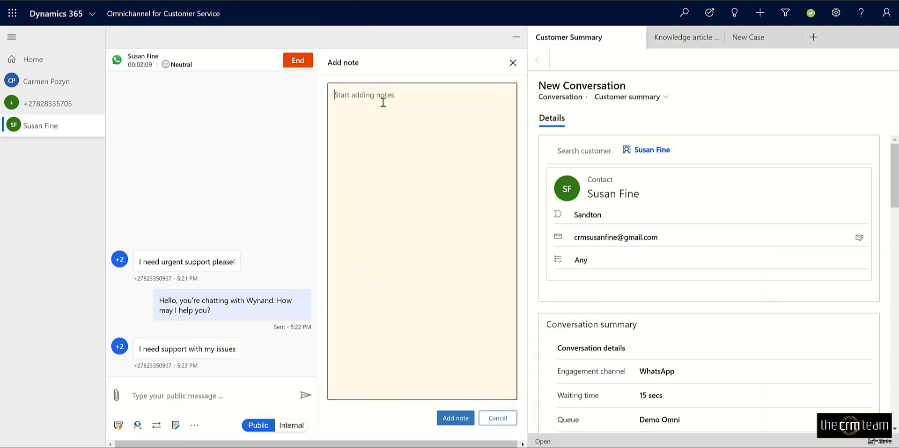
{"action": "type", "text": "I like susan"}
{"action": "left_click", "coordinate": [458, 420]}
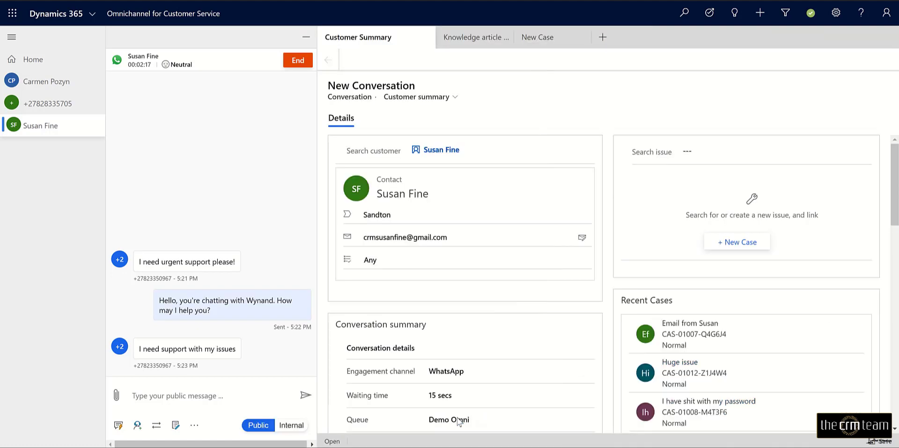
Refresh the timeline in the known contact's customer summary to check for the new note
{"action": "scroll", "coordinate": [459, 421], "scroll_direction": "down", "scroll_amount": 10}
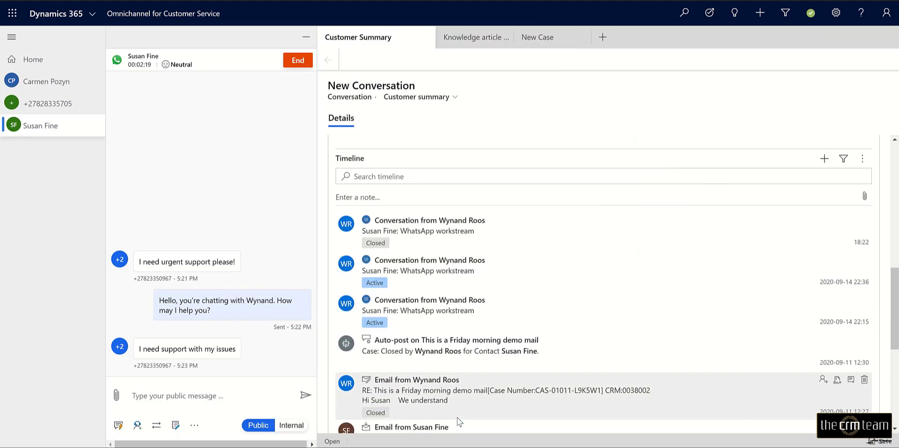
{"action": "left_click", "coordinate": [861, 162]}
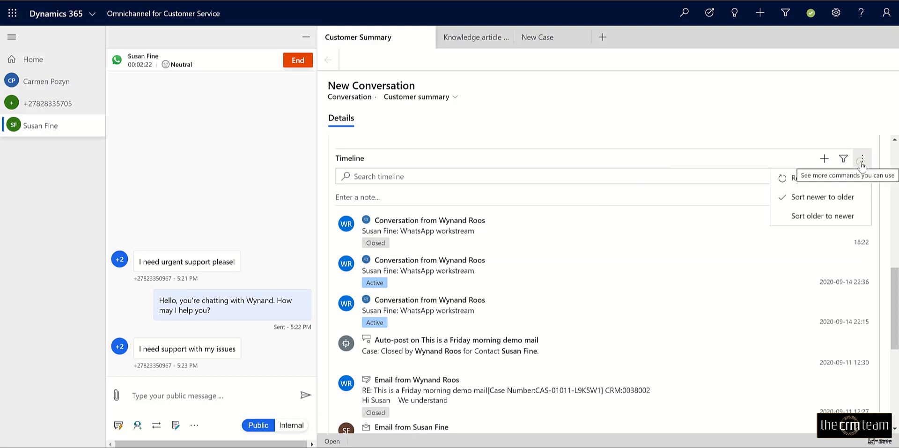
{"action": "left_click", "coordinate": [818, 183]}
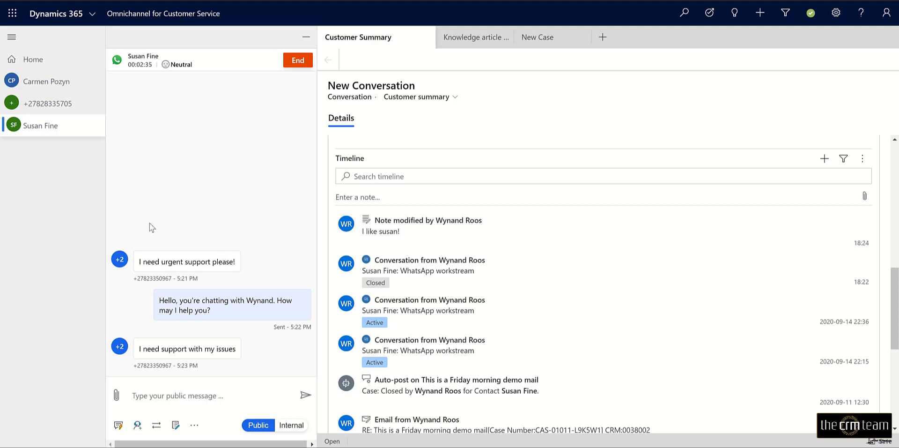
End the known contact's WhatsApp conversation and close its session, confirming the closure
{"action": "left_click", "coordinate": [302, 65]}
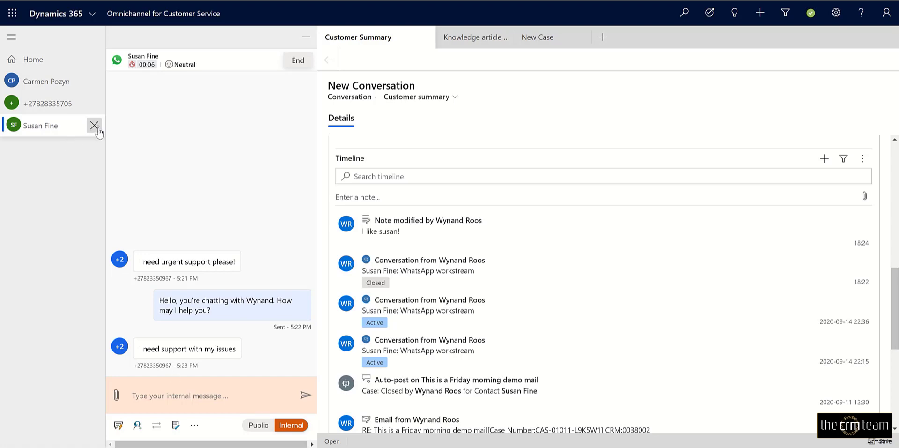
{"action": "left_click", "coordinate": [94, 126]}
{"action": "left_click", "coordinate": [483, 278]}
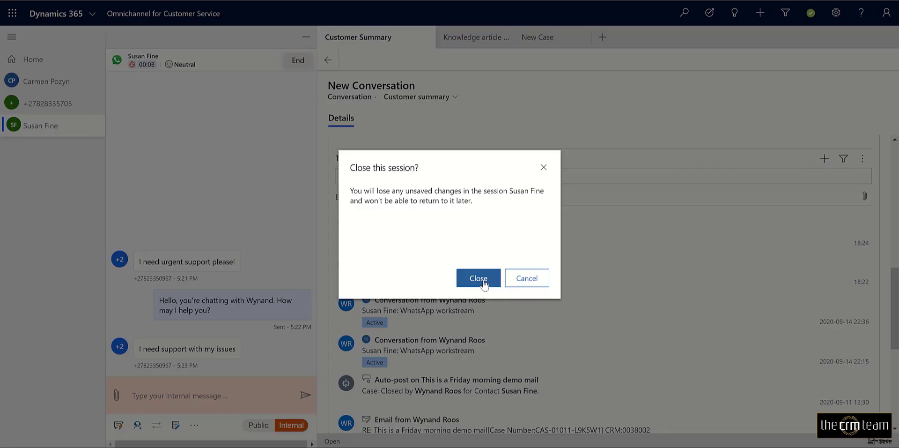